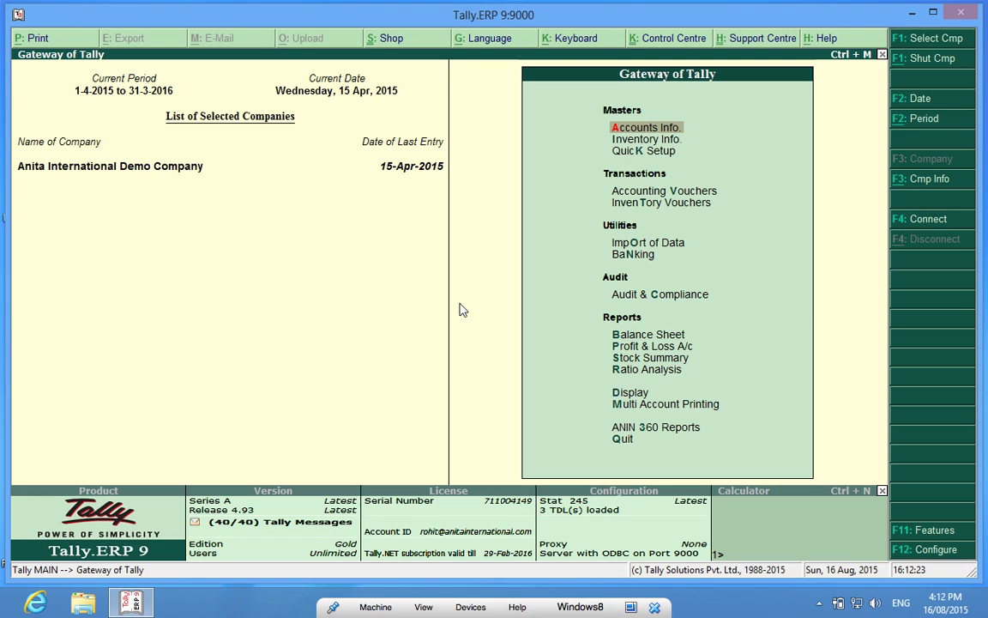
# In F11 Add-On Features, set ANIN360: Modify Billing Features to Yes to open the billing options.
pyautogui.click(930, 533)
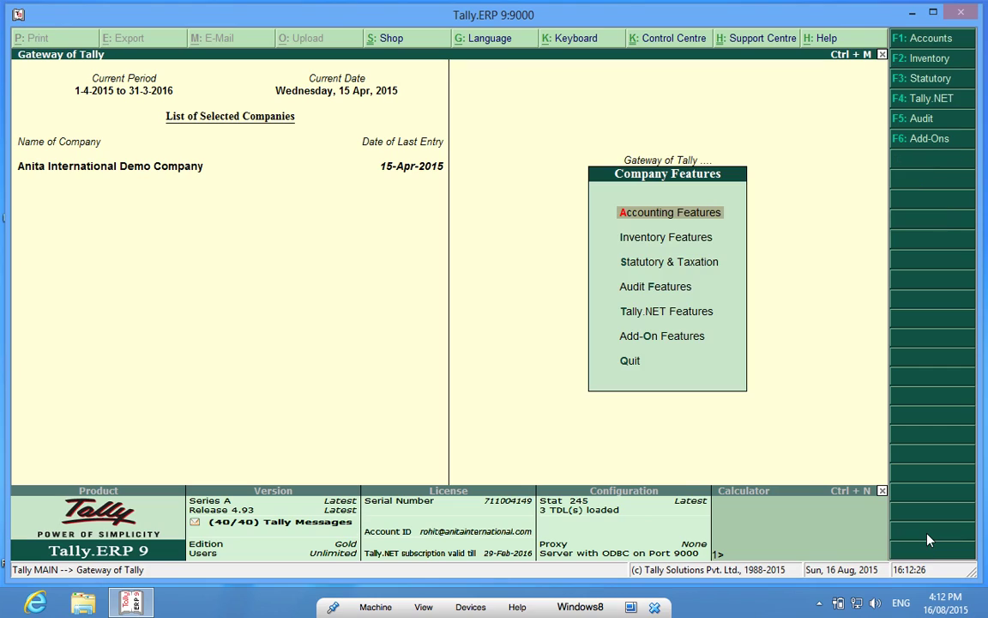
pyautogui.click(658, 342)
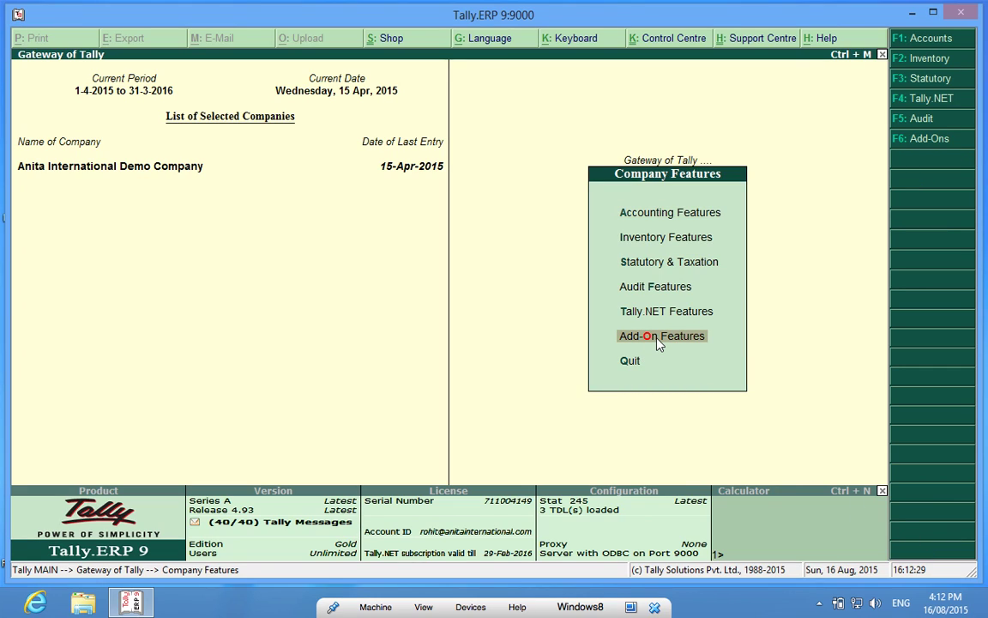
pyautogui.click(657, 342)
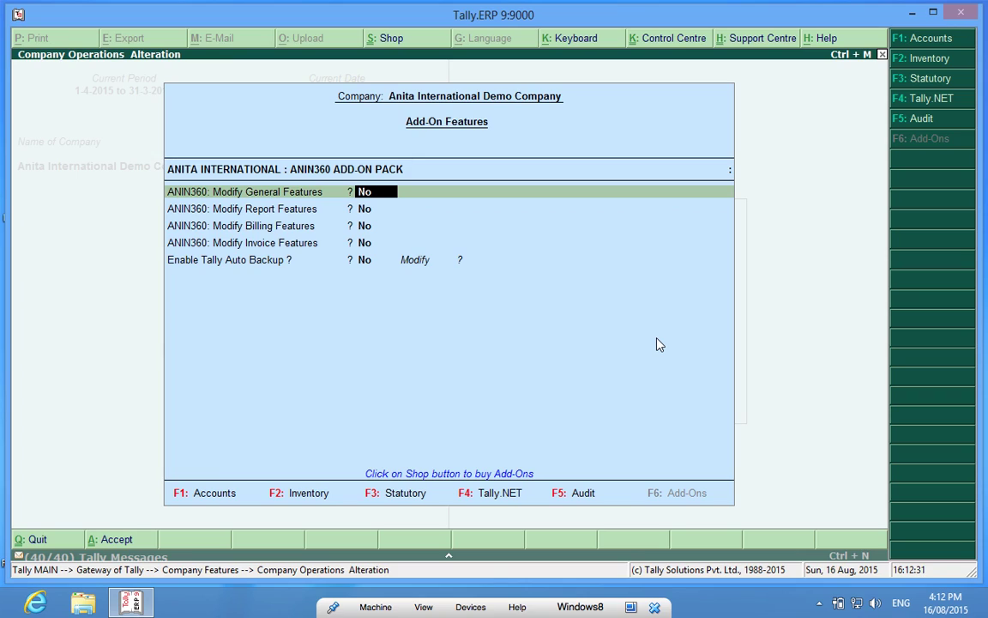
pyautogui.press('Return')
pyautogui.press('Return')
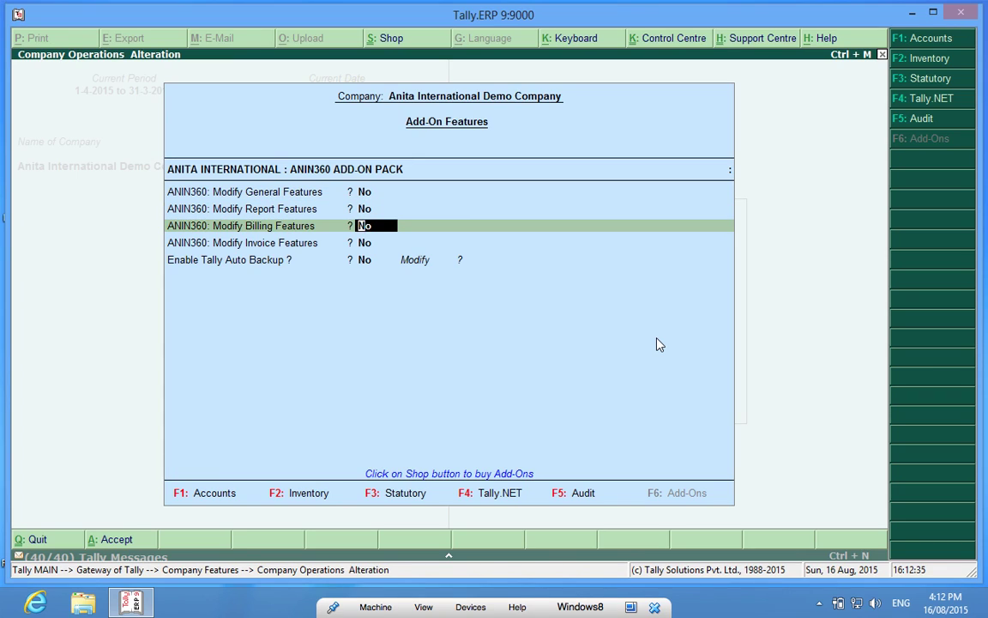
pyautogui.write('y')
pyautogui.press('Return')
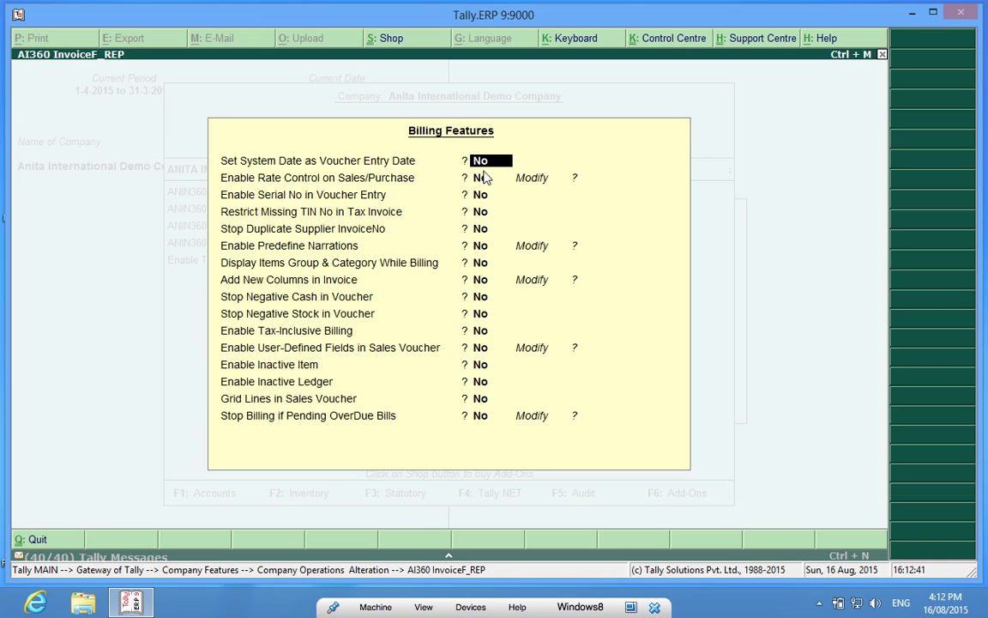
# Set 'Set System Date as Voucher Entry Date' to Yes, leave other billing options unchanged, and save.
pyautogui.write('yes')
pyautogui.press('Return')
pyautogui.press('Return')
pyautogui.press('Return')
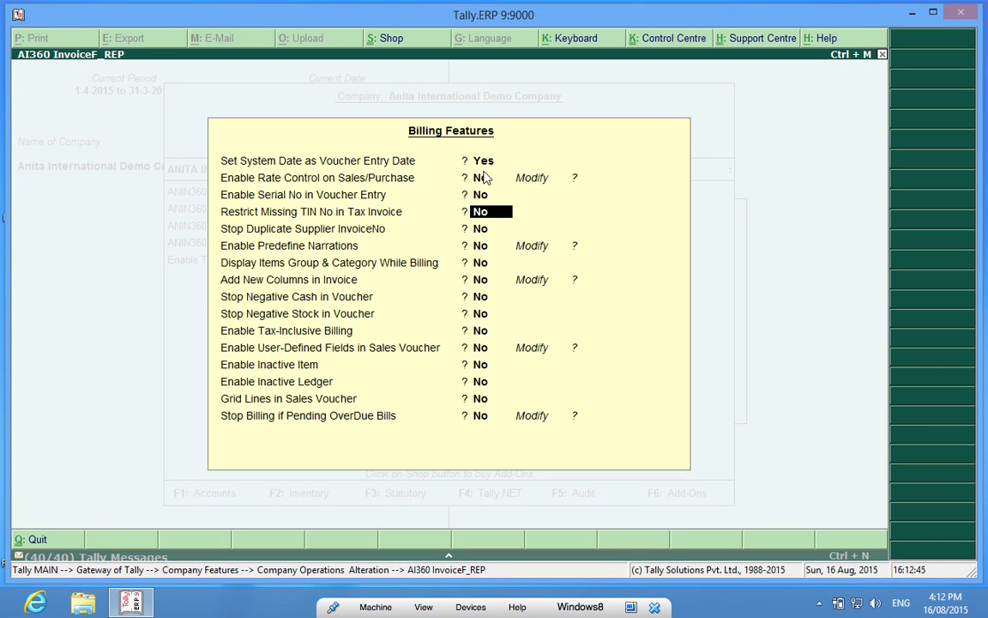
pyautogui.press('Return')
pyautogui.press('Return')
pyautogui.press('Return')
pyautogui.press('Return')
pyautogui.press('Return')
pyautogui.press('Return')
pyautogui.press('Return')
pyautogui.press('Return')
pyautogui.press('Return')
pyautogui.press('Return')
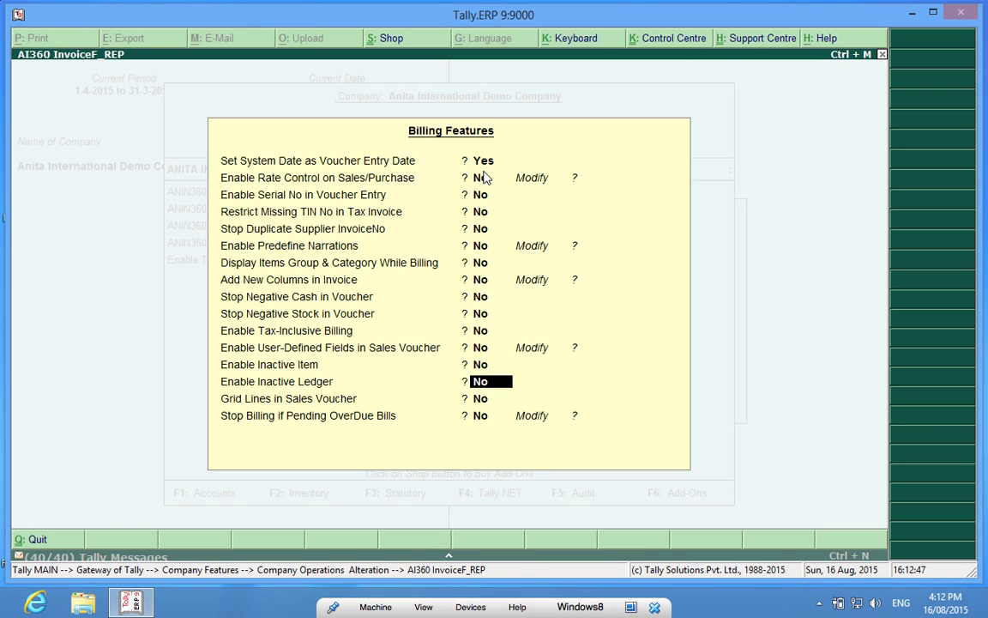
pyautogui.press('Return')
pyautogui.press('Return')
pyautogui.press('Return')
pyautogui.press('Return')
pyautogui.press('Return')
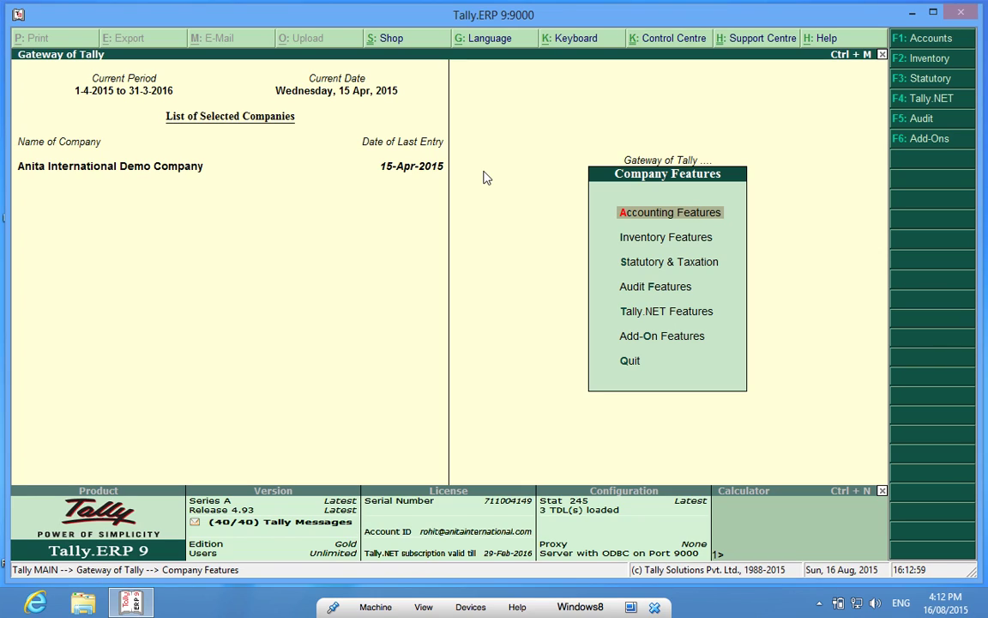
pyautogui.press('Escape')
# Start Payment voucher 2 in Accounting Vouchers and bring up the F2 date-change prompt.
pyautogui.press('v')
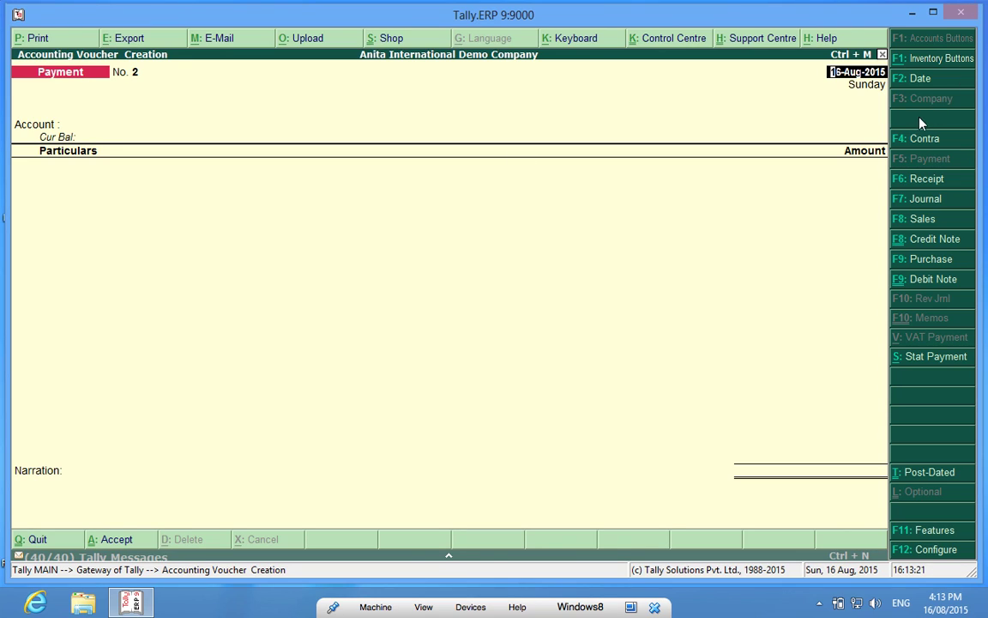
pyautogui.click(919, 78)
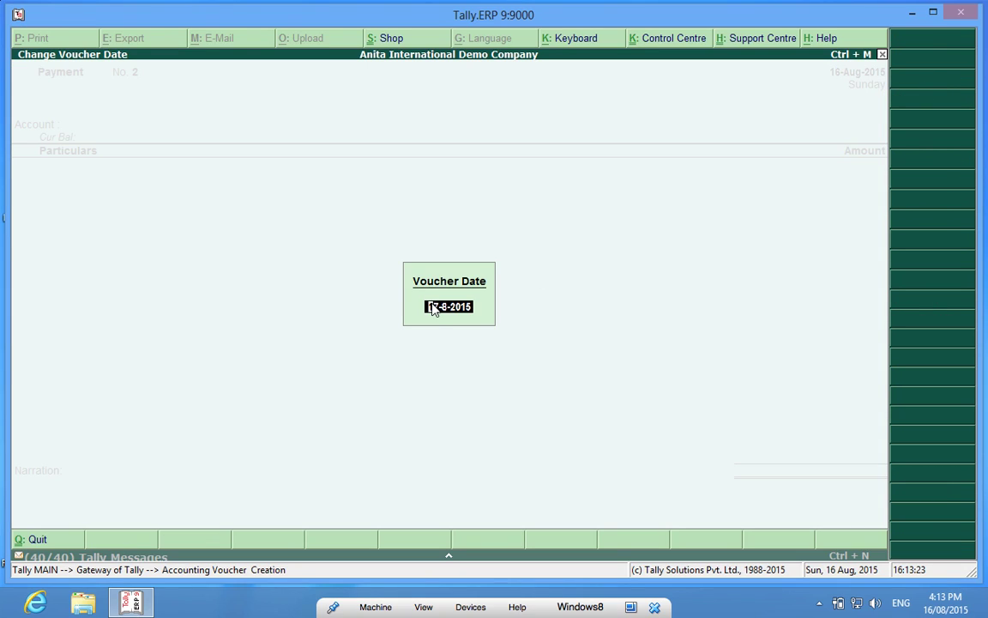
# Enter voucher date 15.4 (15-Apr-2015) and select Cash as the paying account.
pyautogui.write('15')
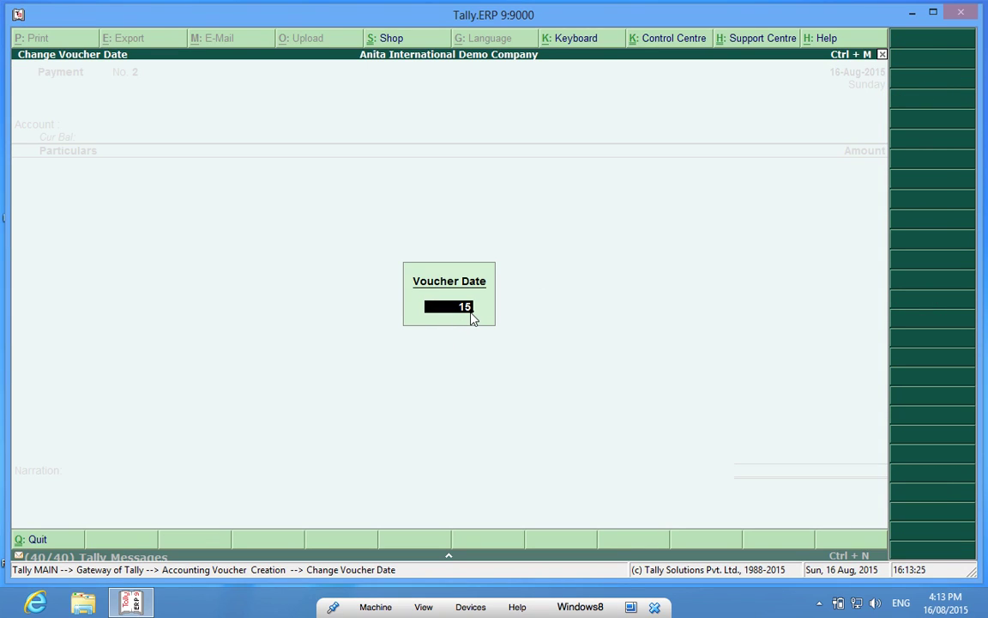
pyautogui.write('.4')
pyautogui.press('Return')
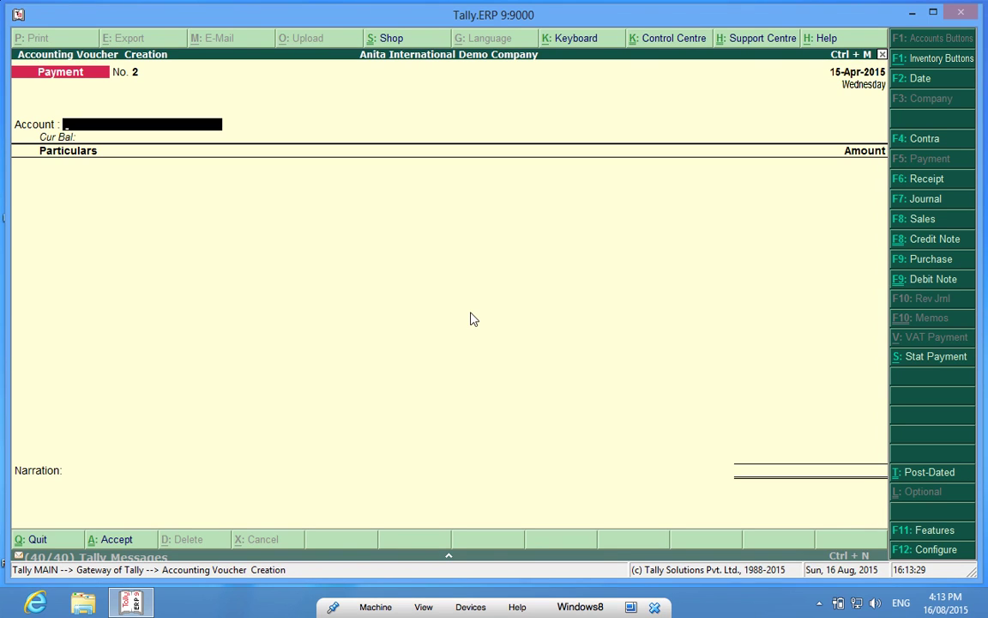
pyautogui.press('Return')
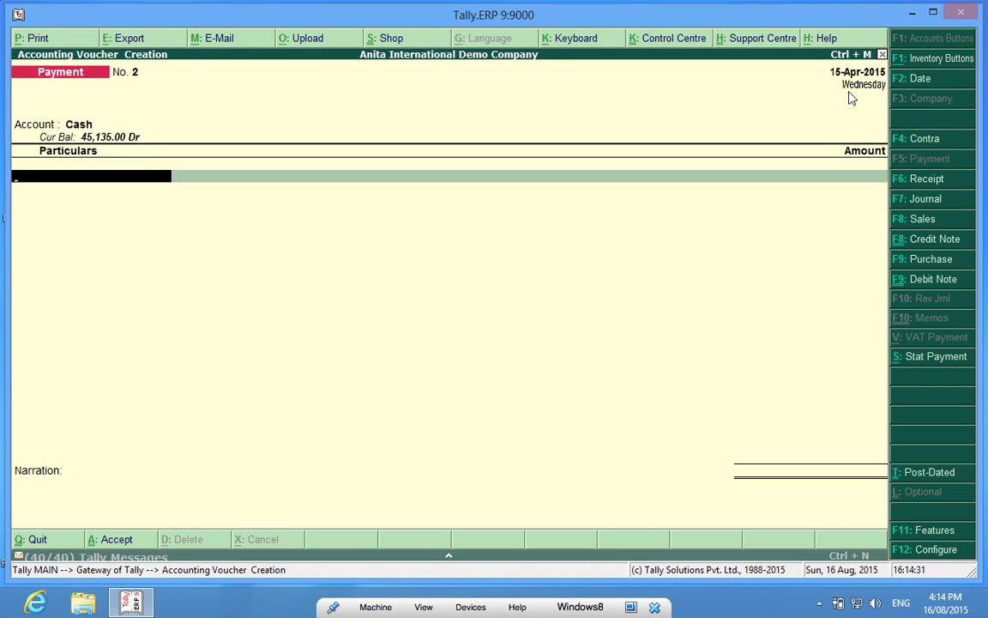
# Pay Customer 1 an amount of 1.00 against bill reference 1 and reach the Accept prompt.
pyautogui.press('Down')
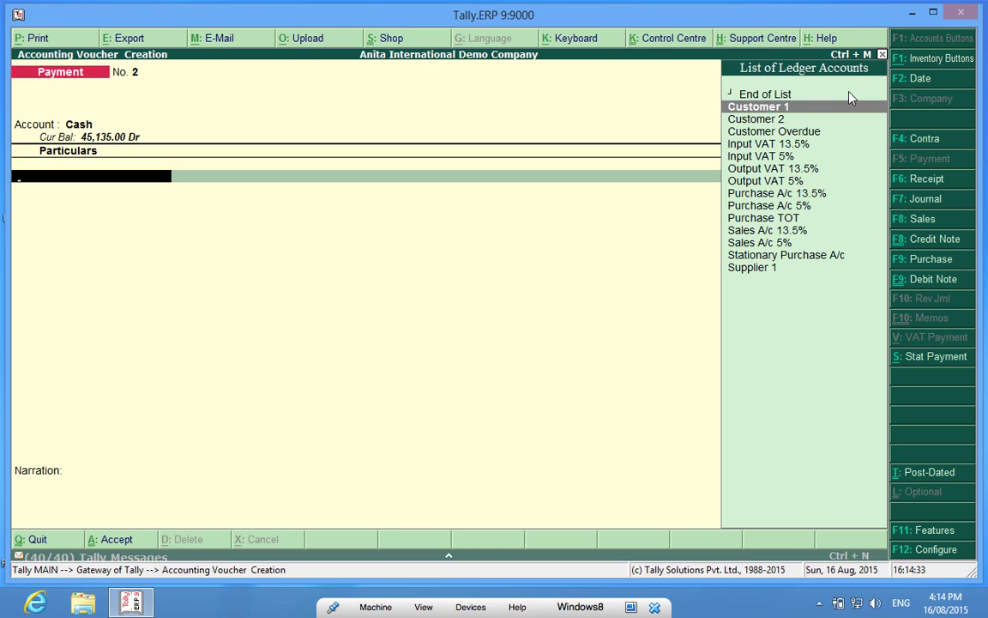
pyautogui.press('Return')
pyautogui.write('1')
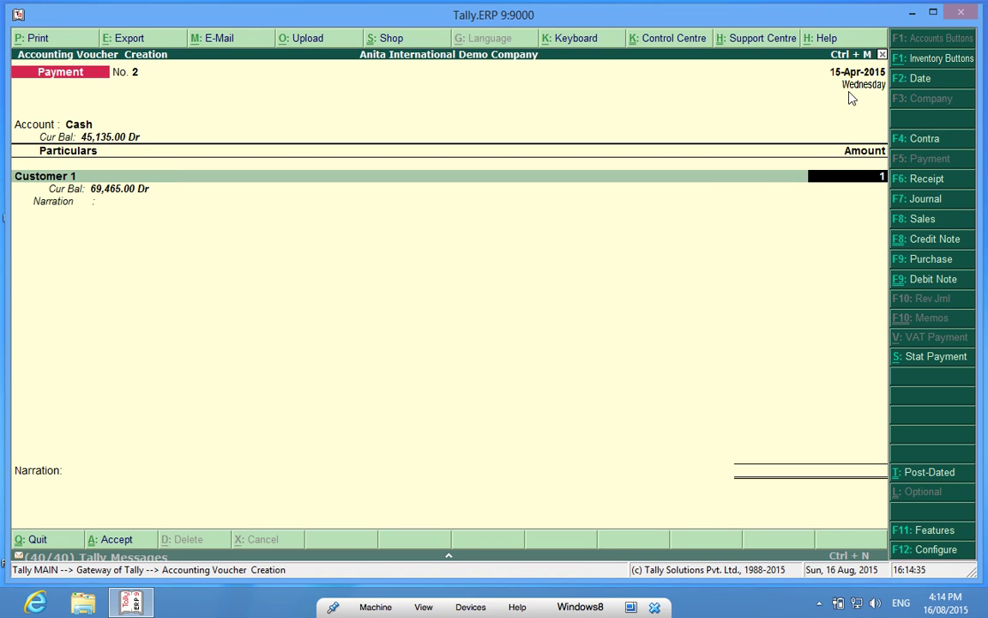
pyautogui.press('Return')
pyautogui.press('Return')
pyautogui.press('Return')
pyautogui.press('Return')
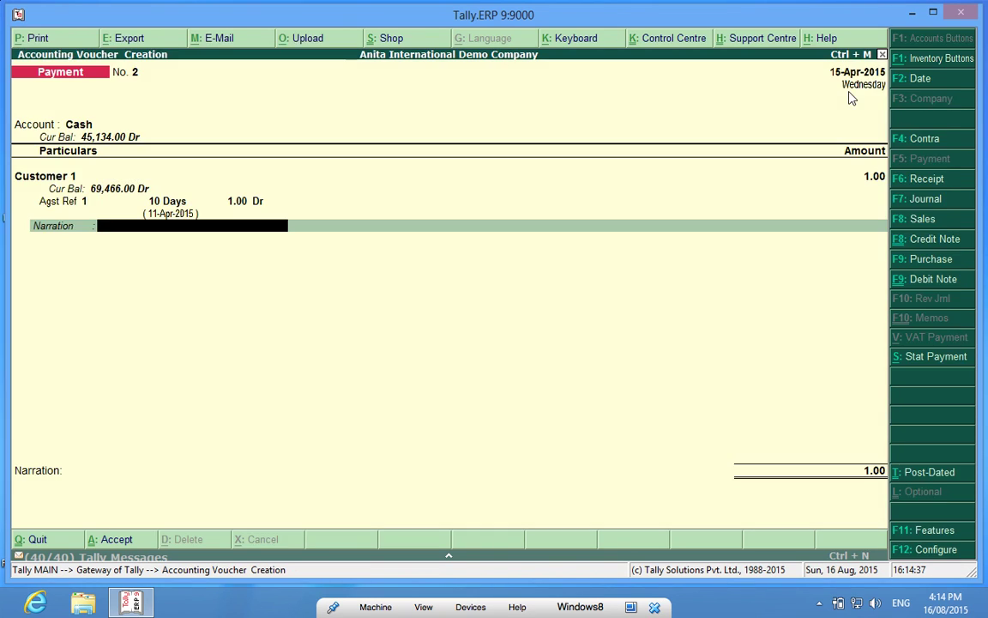
pyautogui.press('Return')
pyautogui.press('Return')
pyautogui.press('Return')
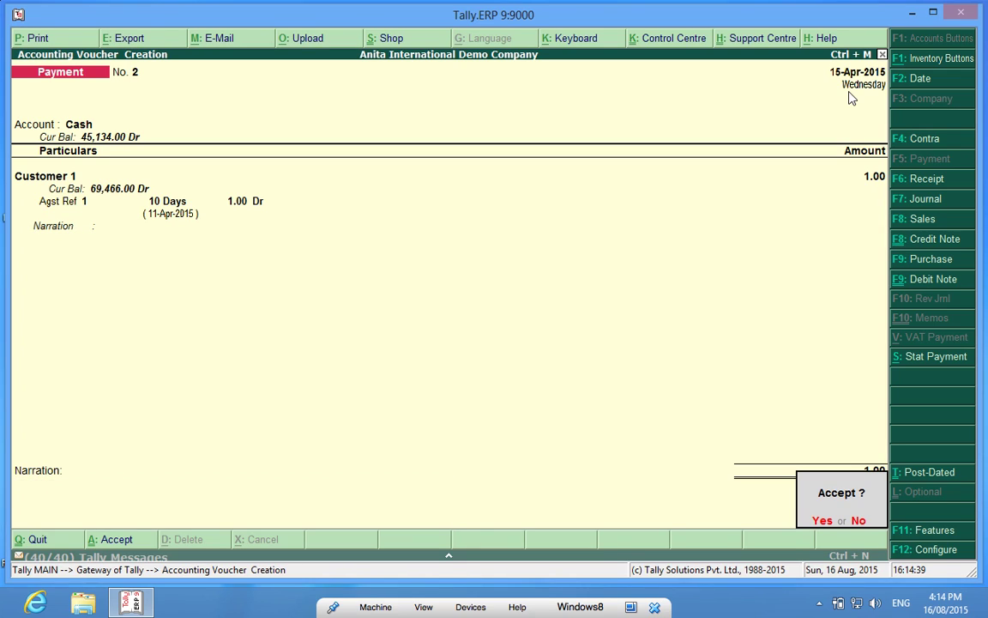
pyautogui.press('Return')
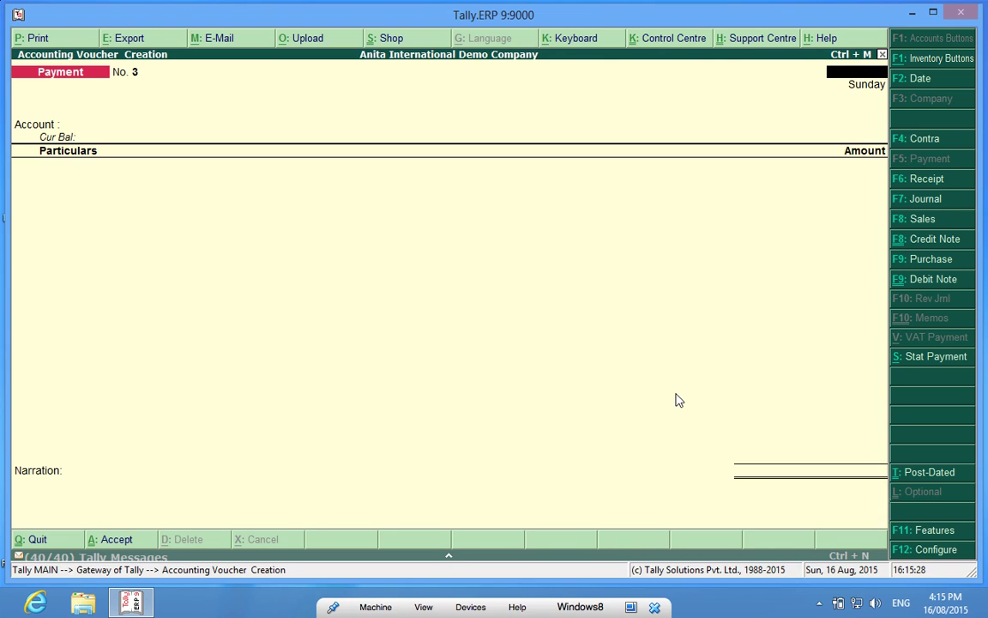
# Quit Accounting Voucher Creation back to the Gateway of Tally.
pyautogui.press('Escape')
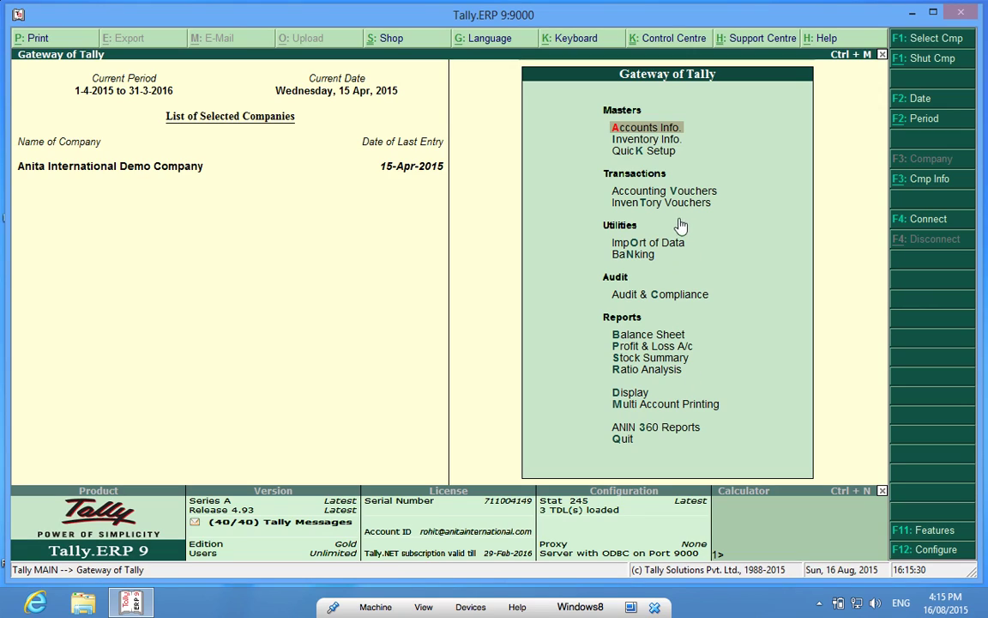